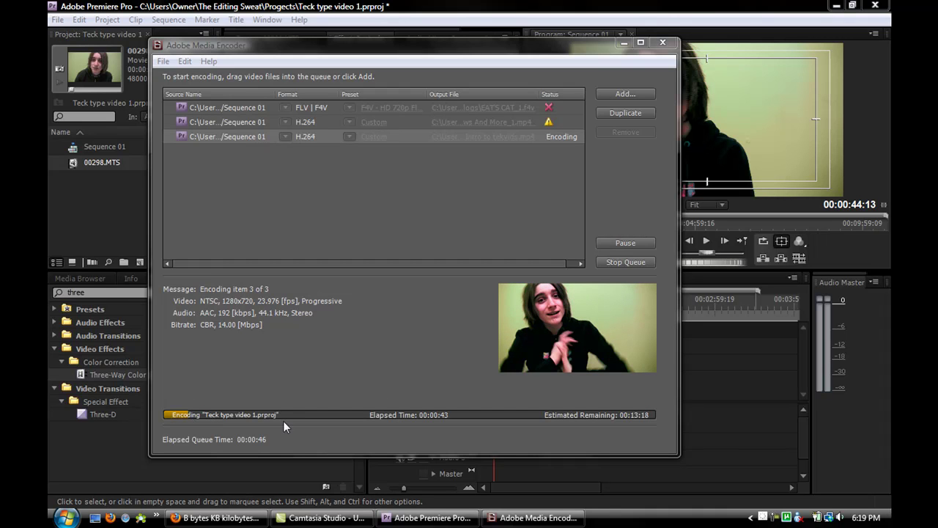
Bring the Media Encoder window, encoding the third Sequence 01 export, to the front.
click(186, 50)
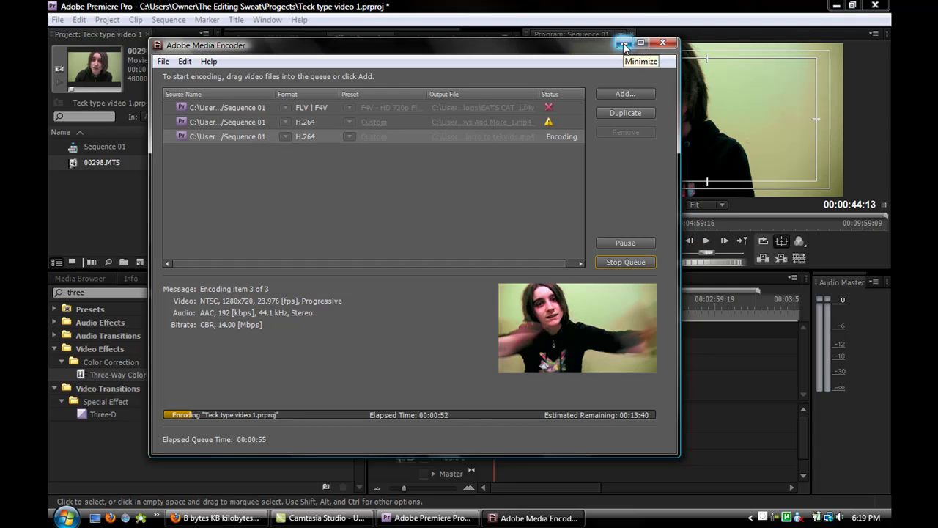
Minimize Media Encoder and collapse the Three-Way Color Corrector settings in Premiere Pro.
click(623, 43)
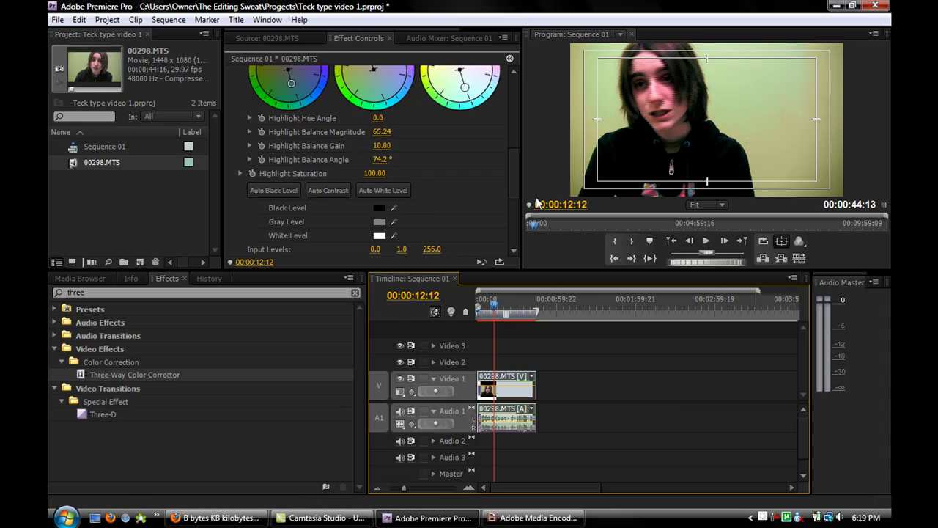
scroll(505, 127, up, 5)
scroll(504, 127, up, 5)
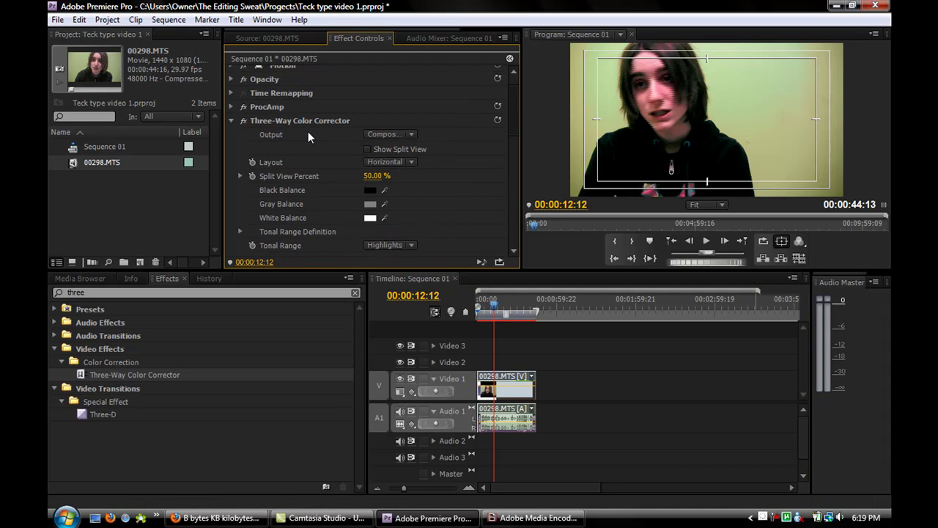
click(230, 120)
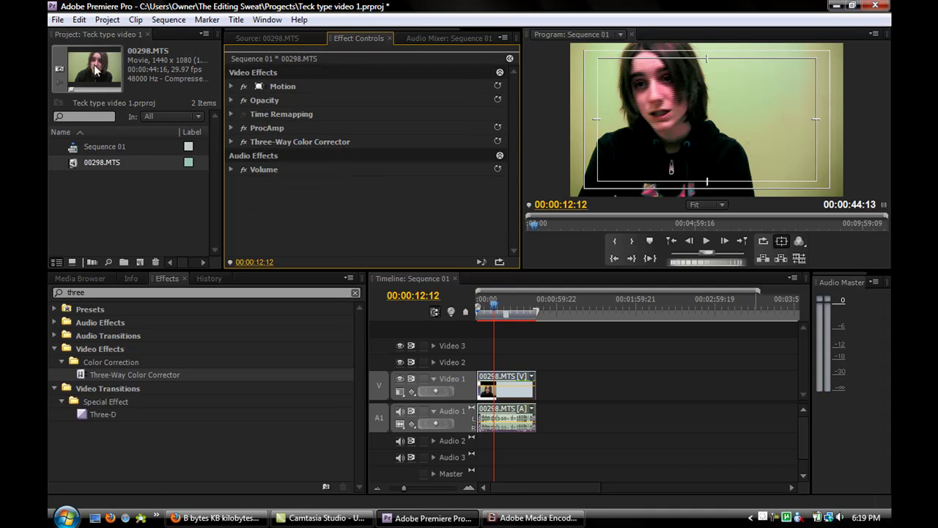
Deselect the clip and start a File > Export > Media export of Sequence 01.
click(57, 20)
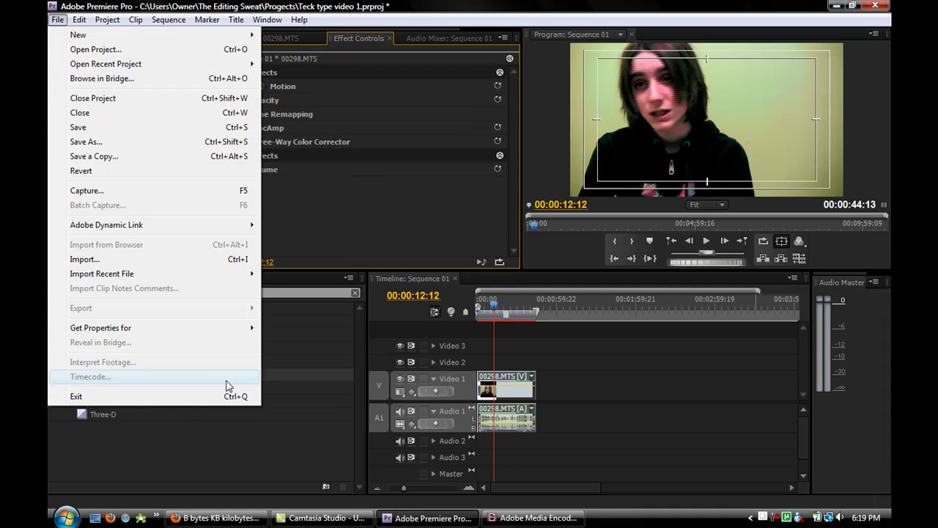
click(586, 337)
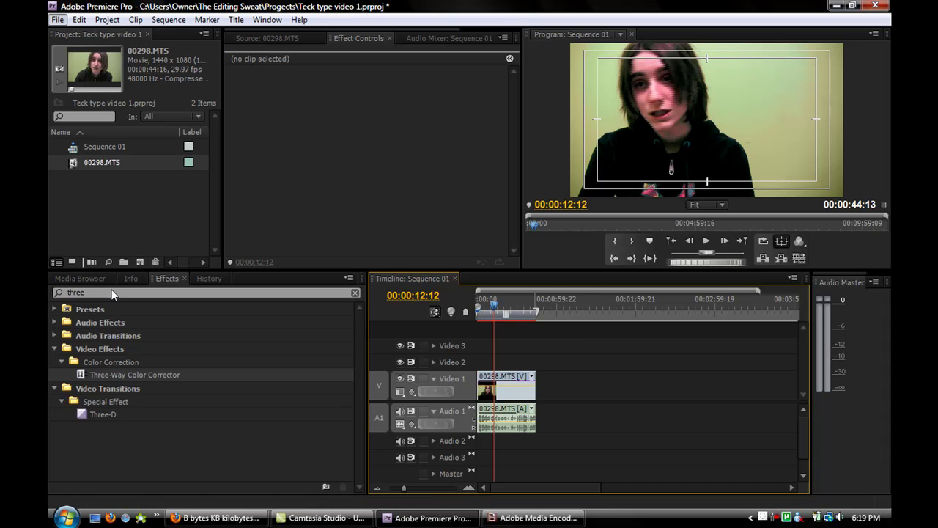
click(56, 20)
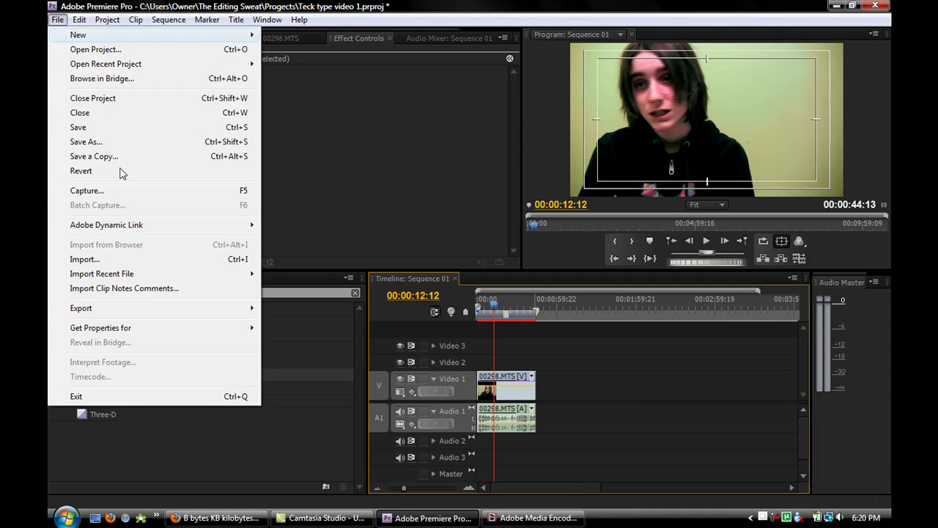
mouse_move(80, 308)
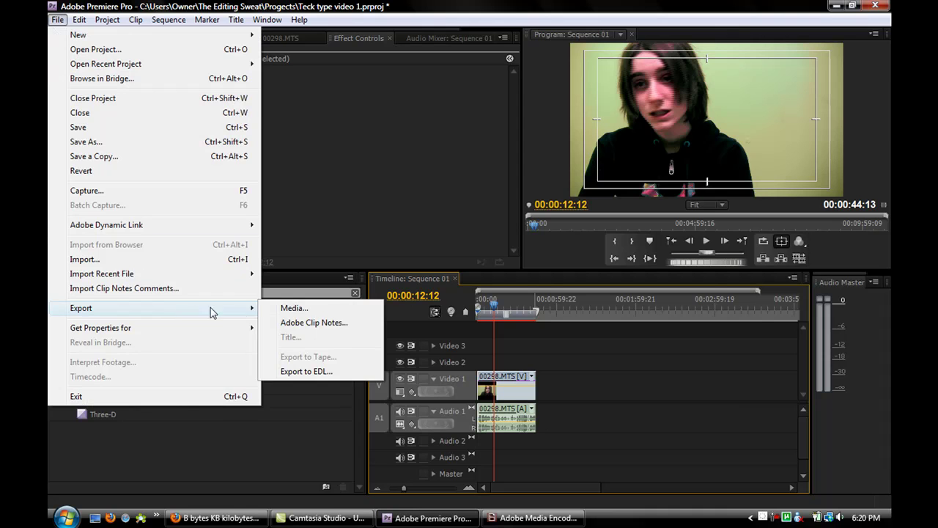
click(276, 312)
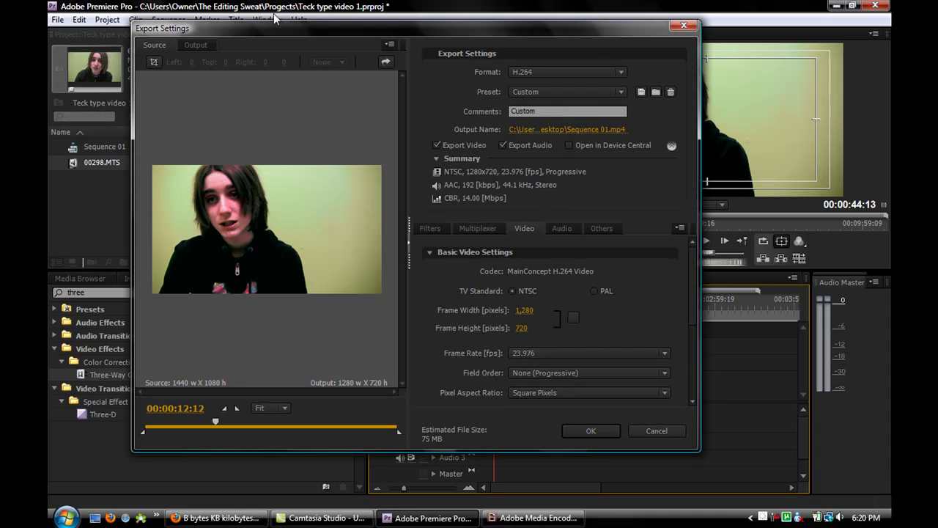
Keep H.264 as the export format with 1280x720 output.
click(577, 75)
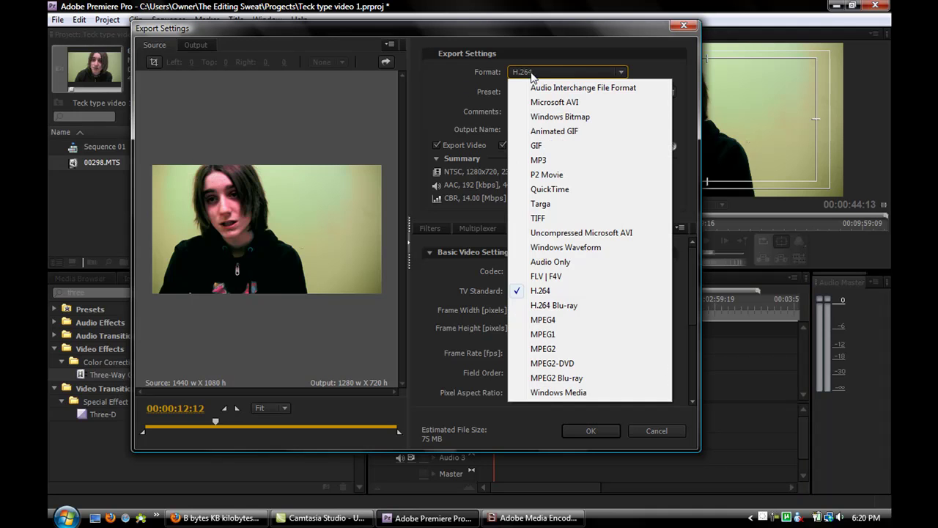
click(567, 292)
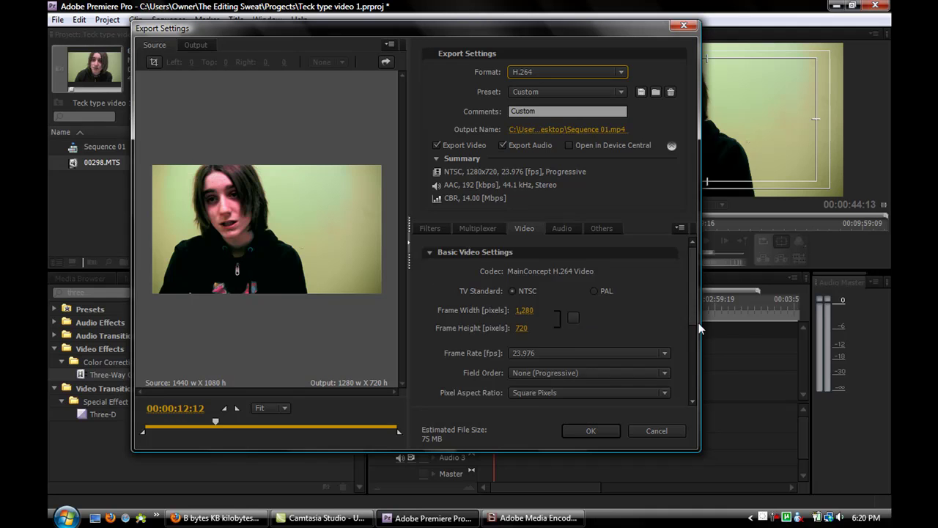
Confirm a 23.976 fps frame rate and None (Progressive) field order for the export.
scroll(692, 323, down, 1)
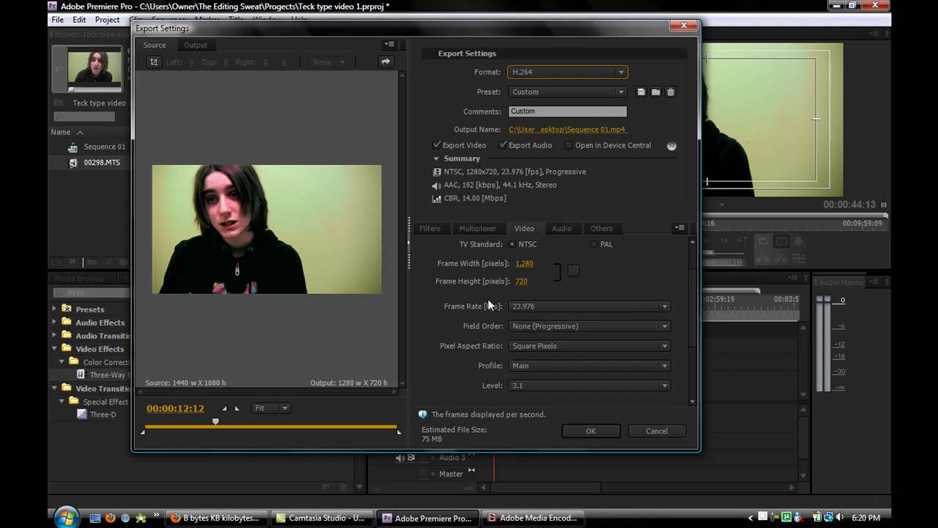
click(523, 305)
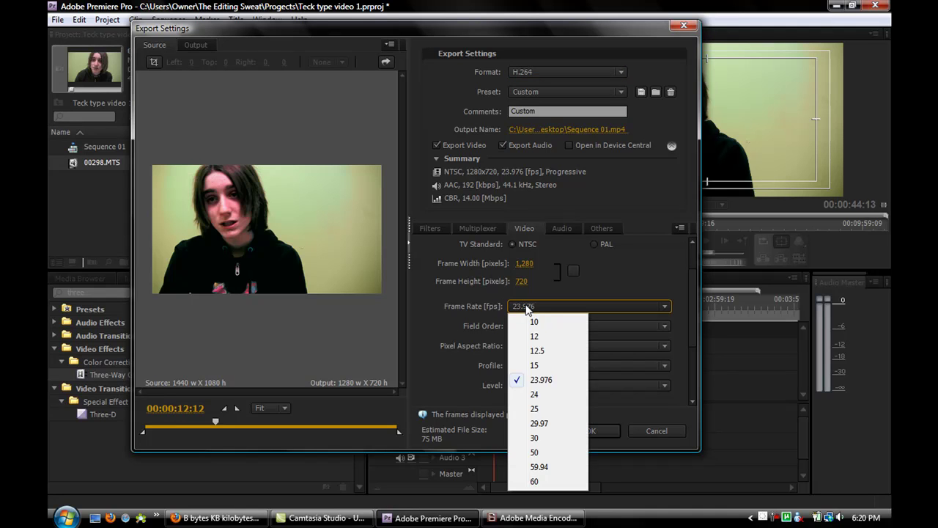
click(513, 305)
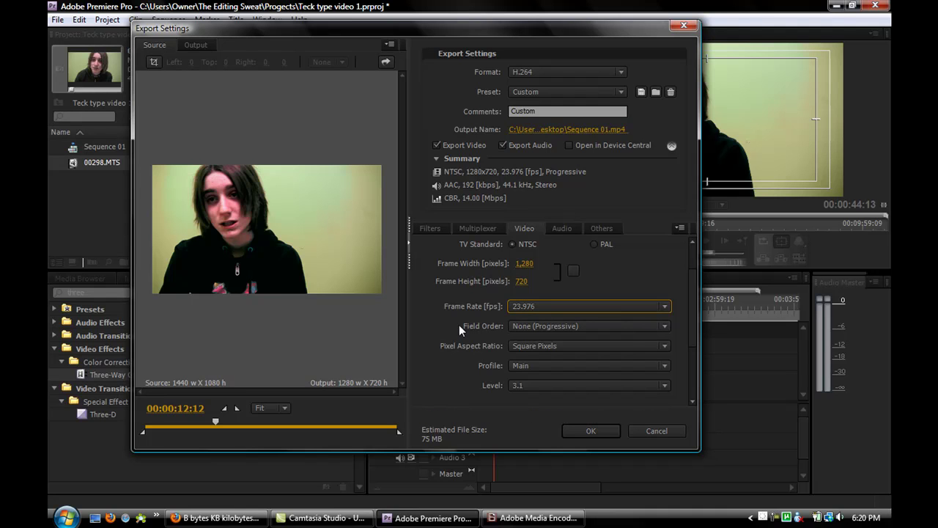
click(539, 326)
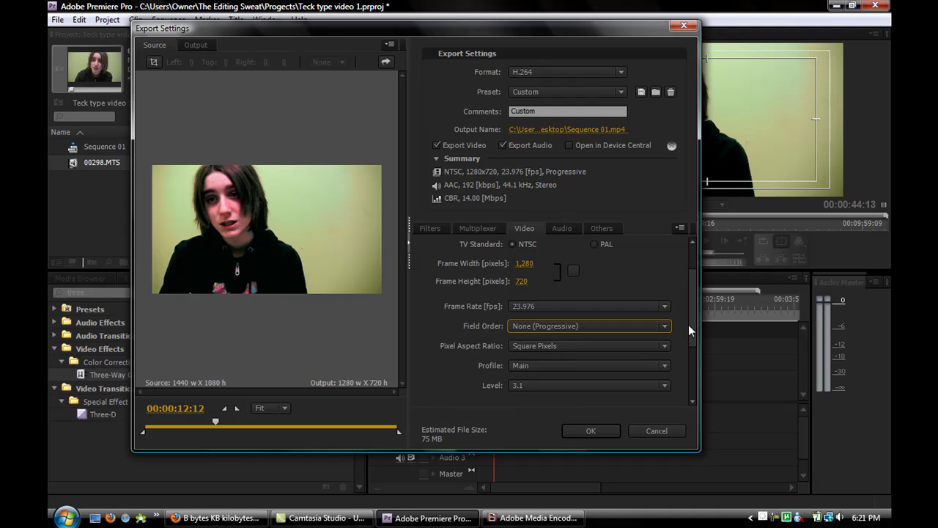
Check the 14 Mbps CBR bitrate, then bring up the Flash bitrate calculator in Firefox.
scroll(694, 352, down, 3)
scroll(554, 383, down, 1)
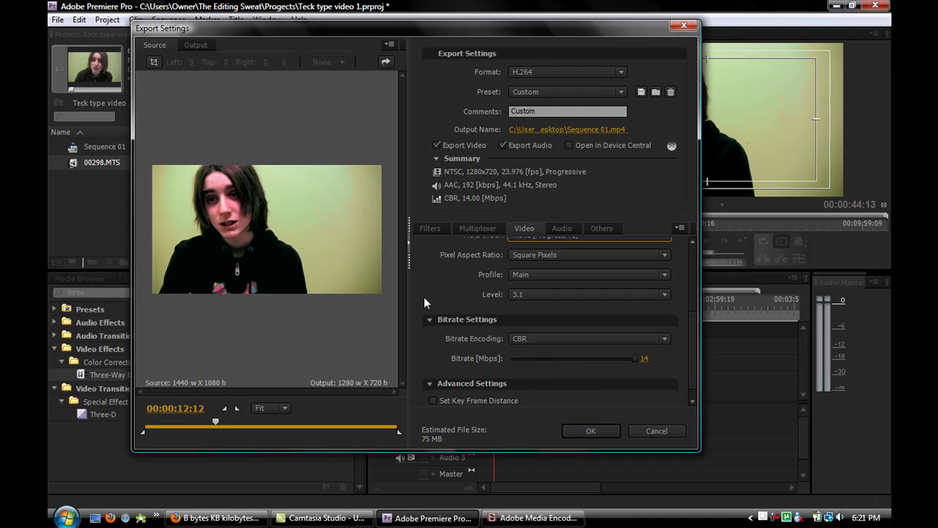
click(236, 515)
click(427, 117)
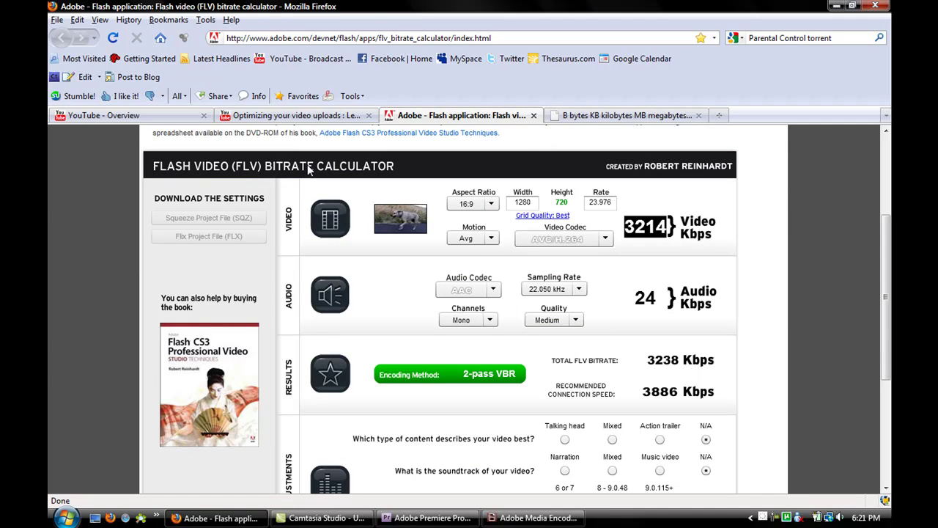
Set the calculator to 16:9, 1280x720 at 23.976 fps.
click(490, 206)
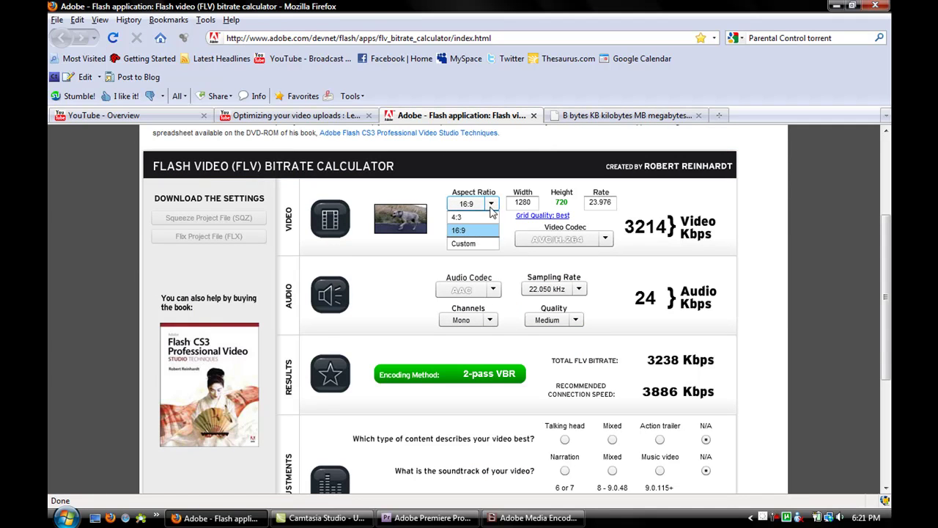
click(463, 232)
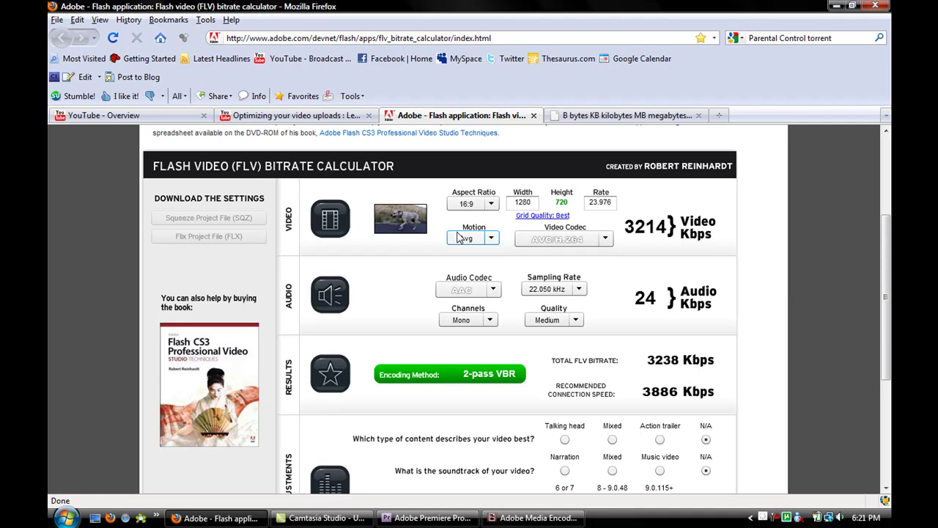
click(491, 206)
click(491, 206)
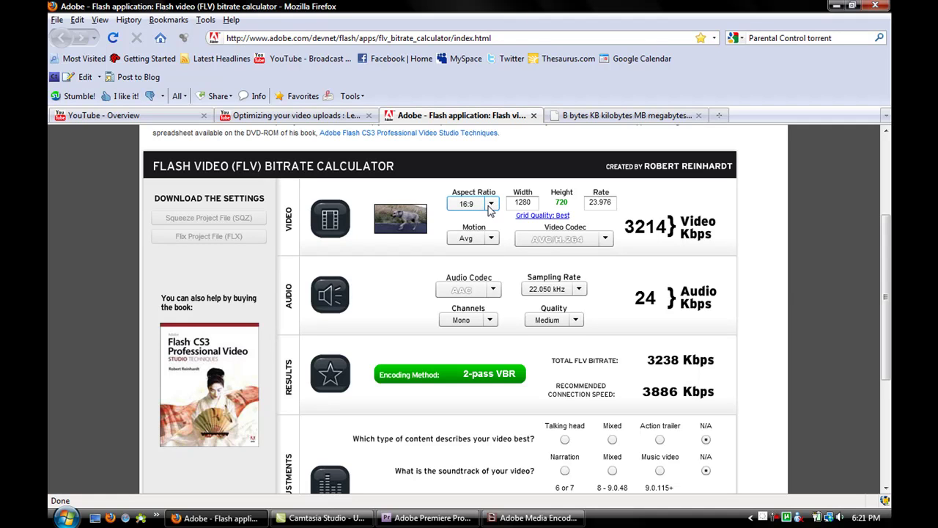
click(537, 202)
click(566, 207)
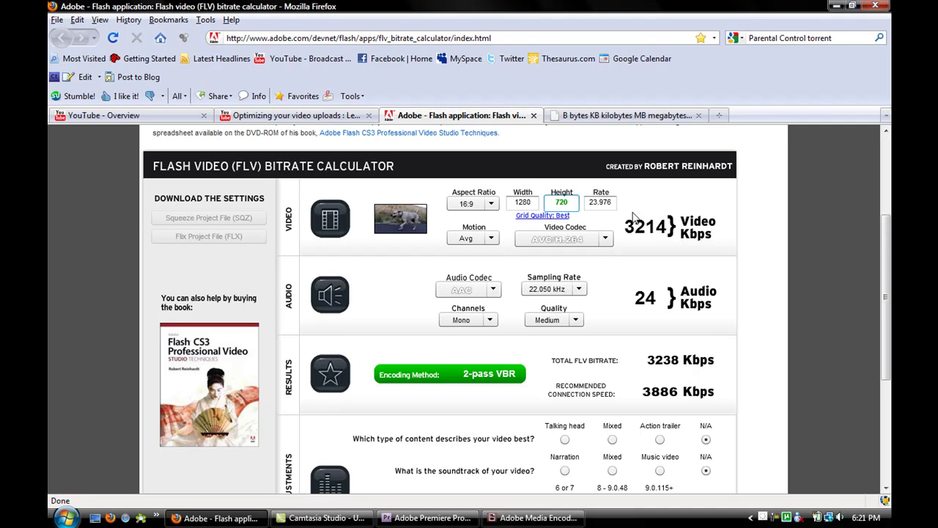
click(596, 204)
double_click(600, 202)
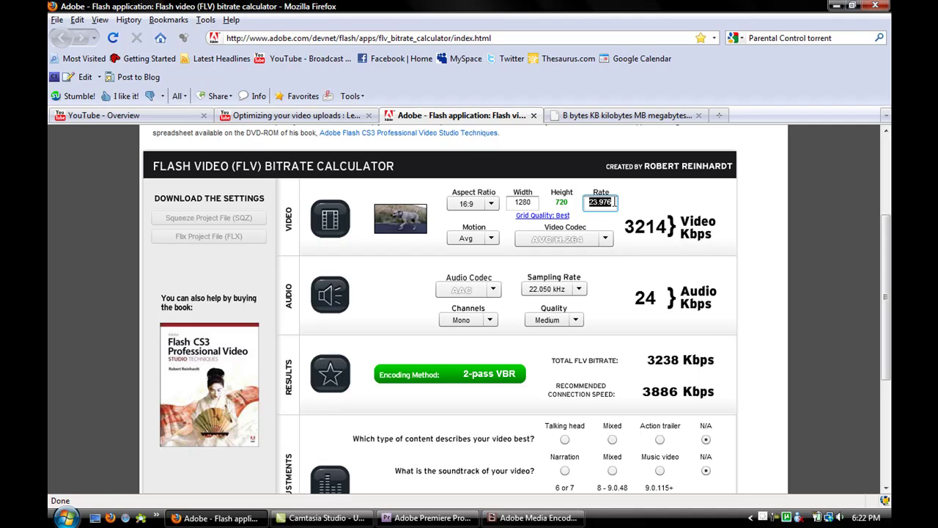
Keep Avg motion and AVC/H.264, select the 3214 Kbps result, and open the byte converter.
click(477, 240)
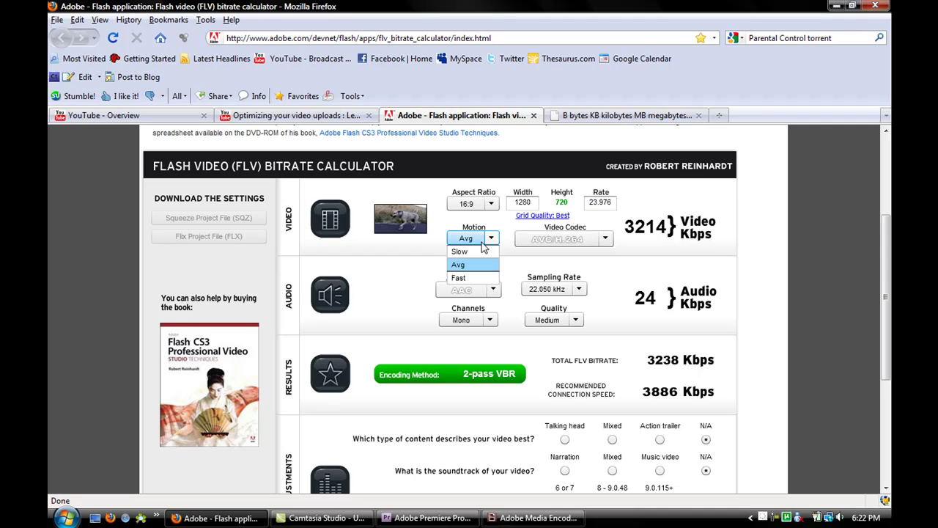
click(484, 244)
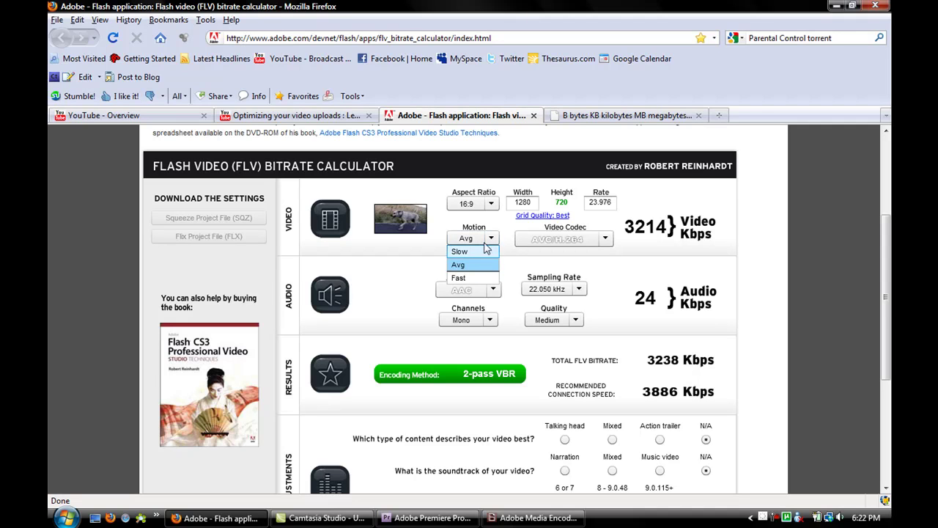
click(486, 240)
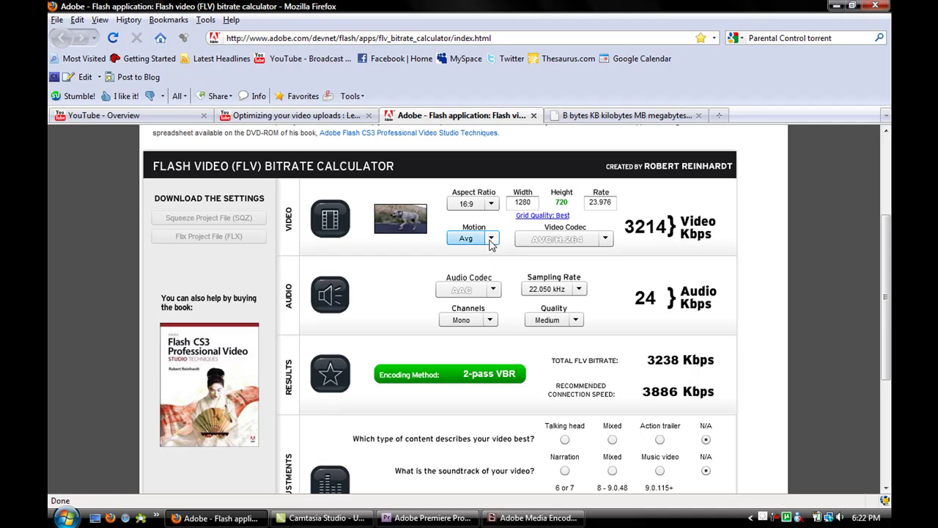
click(605, 241)
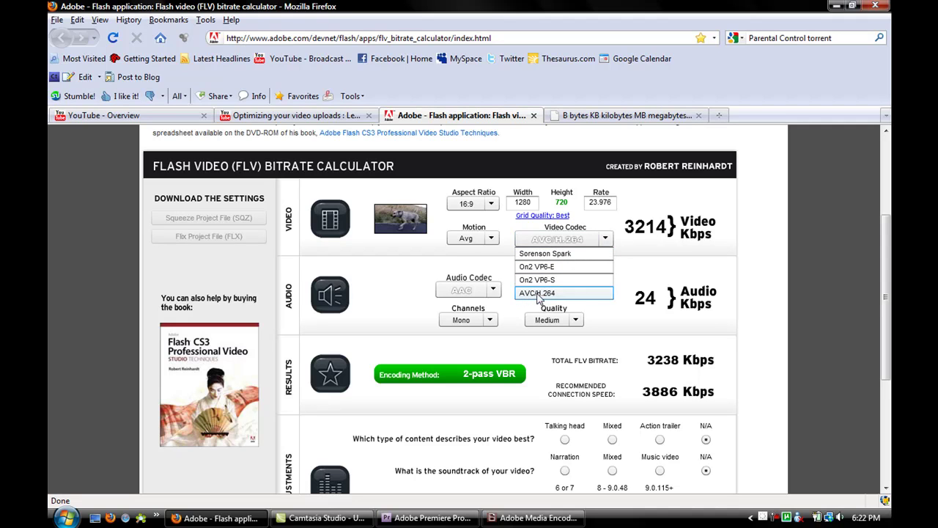
click(607, 239)
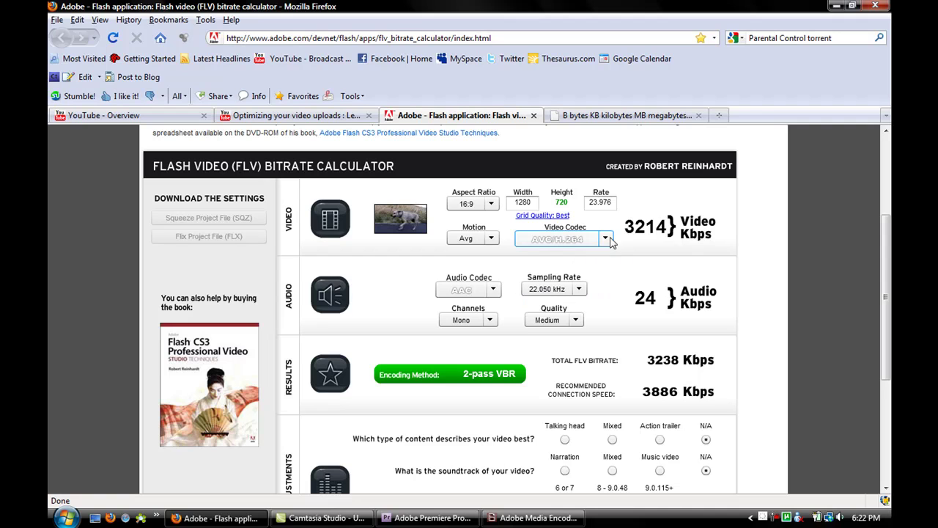
double_click(628, 226)
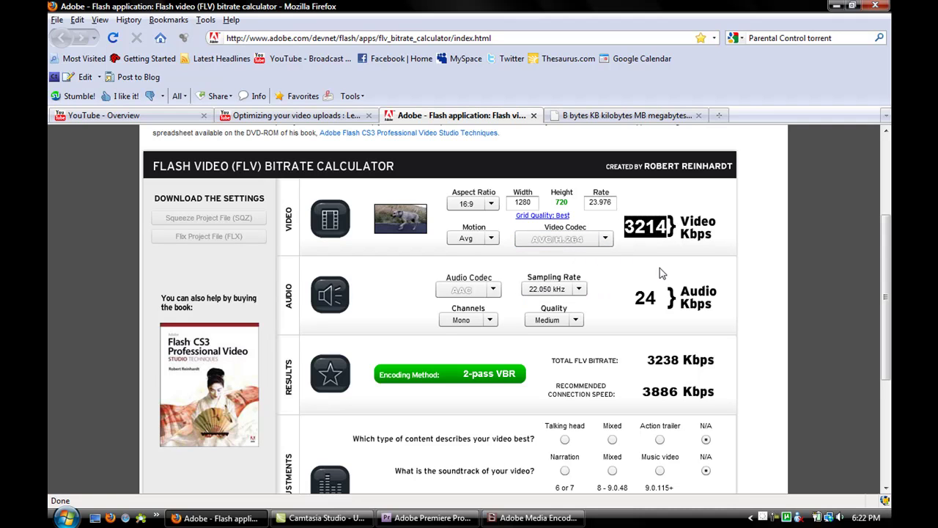
click(608, 115)
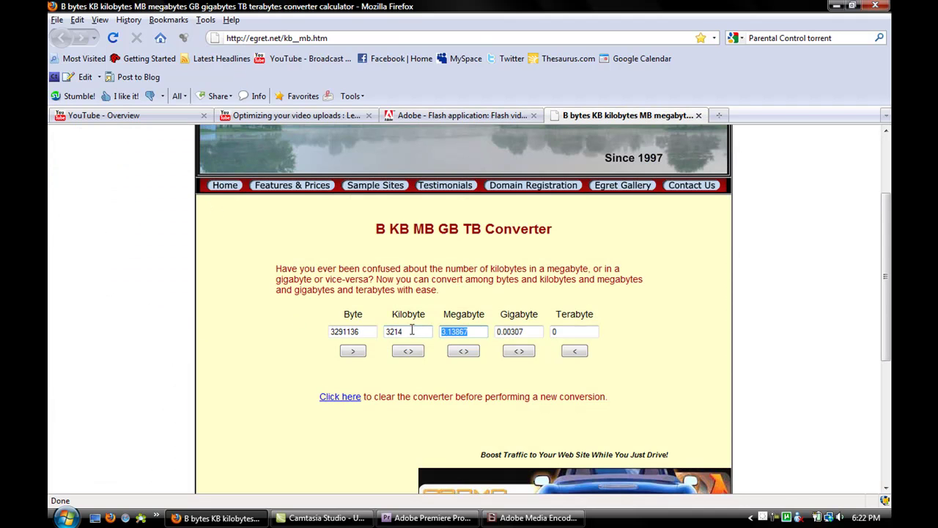
Convert 3214 KB to 3.13867 MB, copy the result, and return to Premiere Pro.
drag(410, 331, 347, 335)
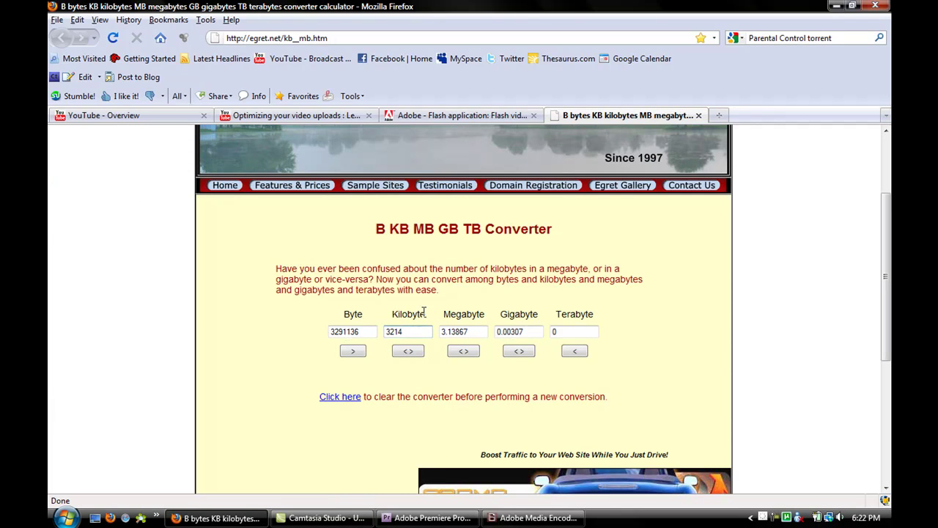
click(410, 353)
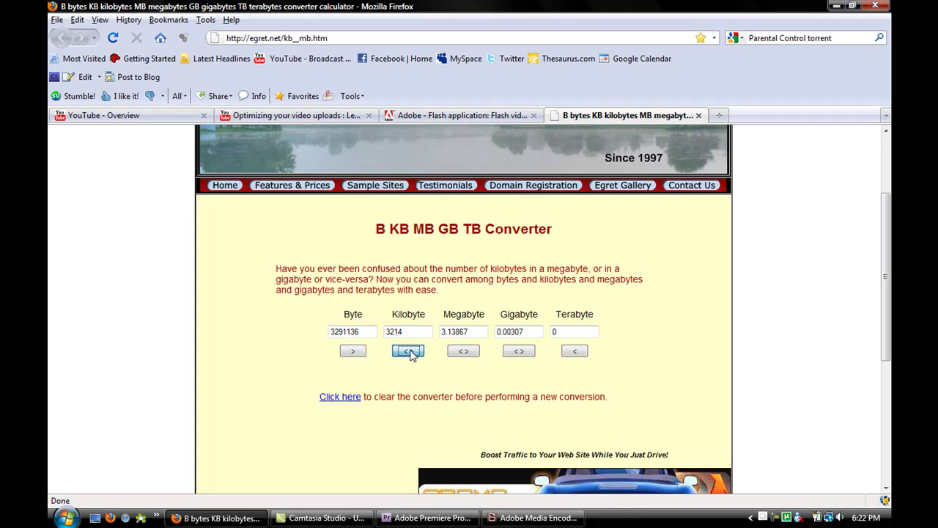
drag(473, 331, 400, 331)
key(ctrl+c)
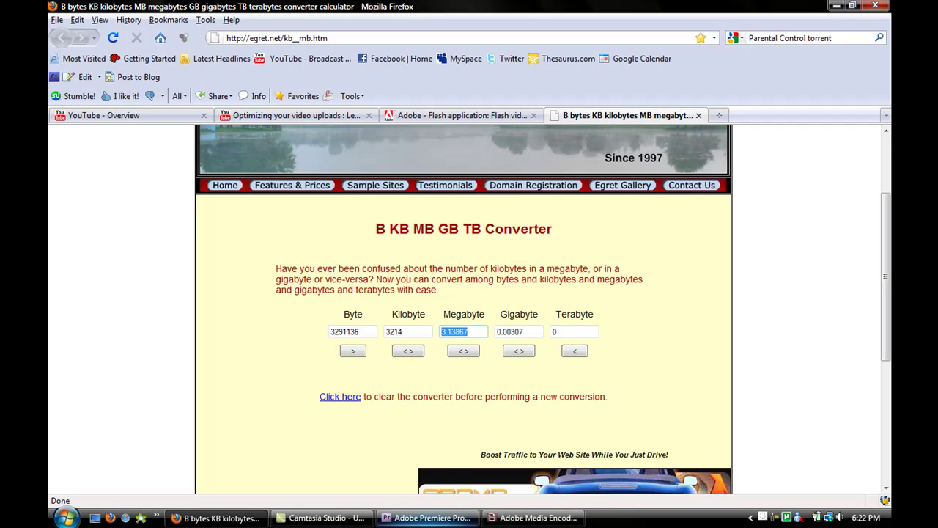
click(431, 517)
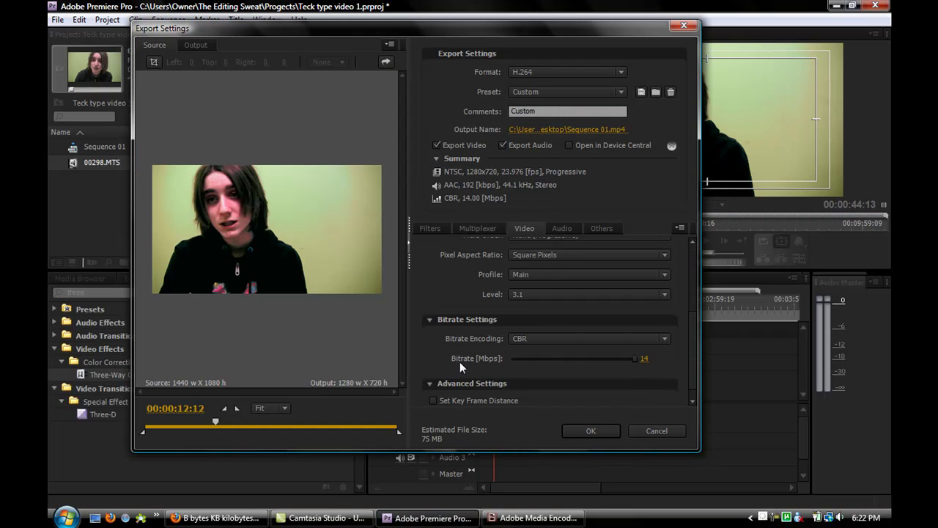
mouse_move(476, 359)
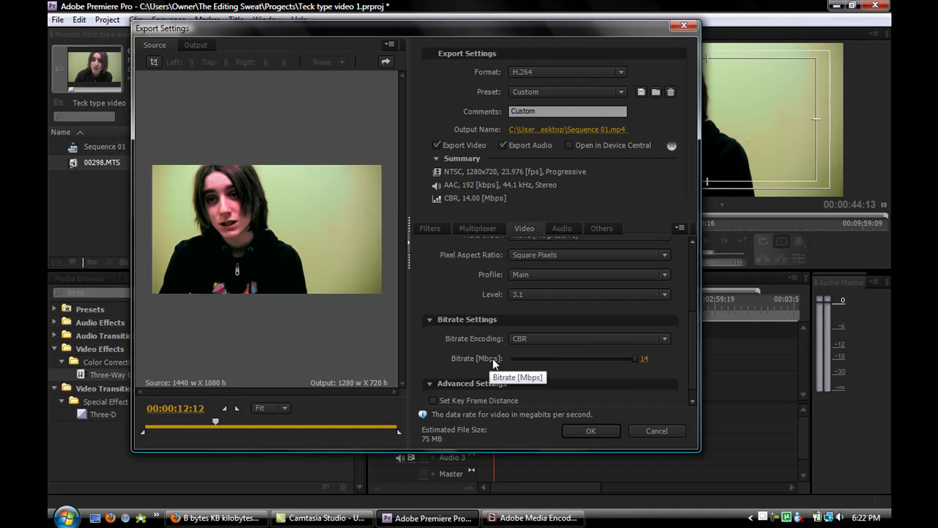
Paste 3.13867 as the video bitrate (3.14 Mbps CBR, 17 MB), then view Audio settings.
click(643, 357)
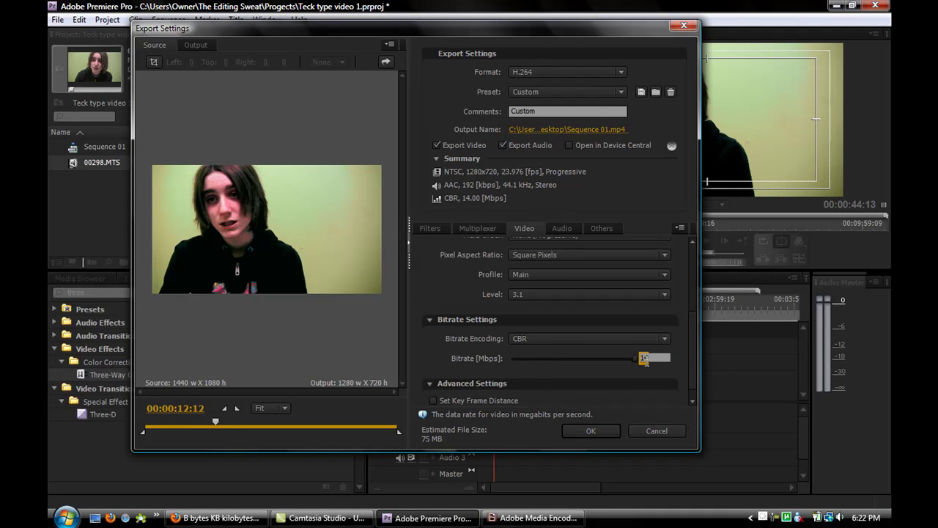
key(ctrl+v)
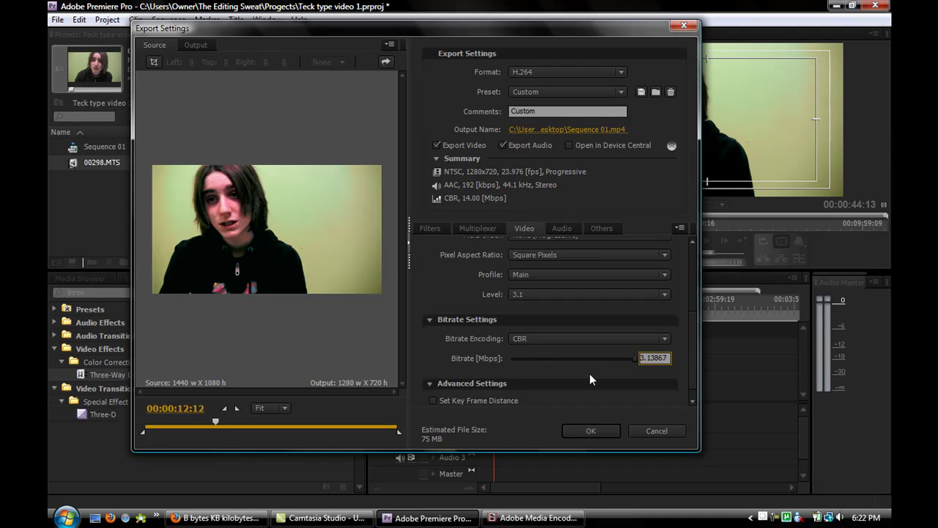
key(Return)
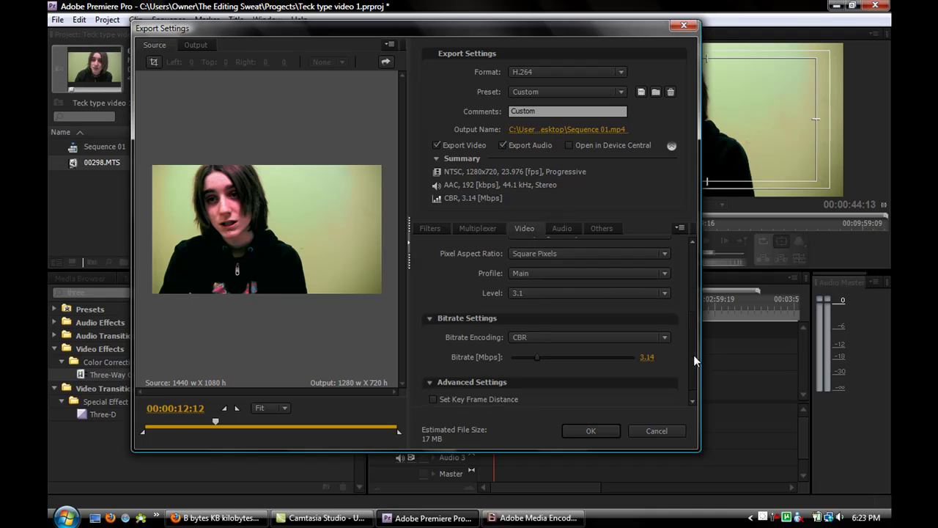
mouse_move(692, 353)
mouse_down()
mouse_move(686, 318)
mouse_move(690, 362)
mouse_move(681, 310)
mouse_move(687, 251)
mouse_up()
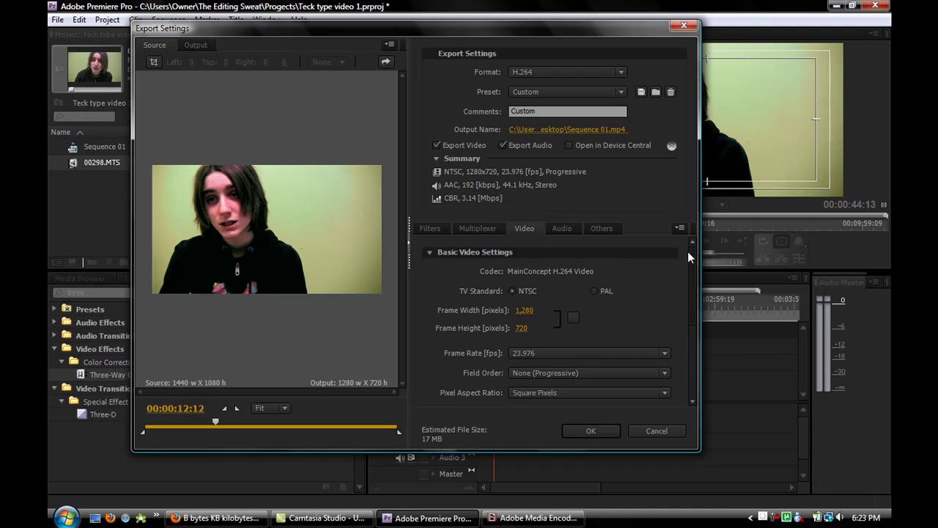
click(559, 229)
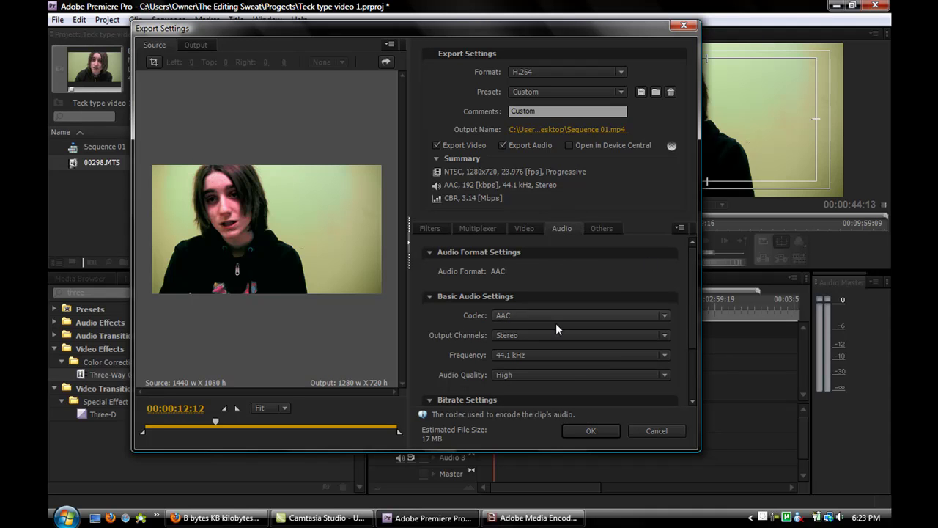
Keep AAC audio at 192 kbps and view the MP4 multiplexer settings.
click(502, 316)
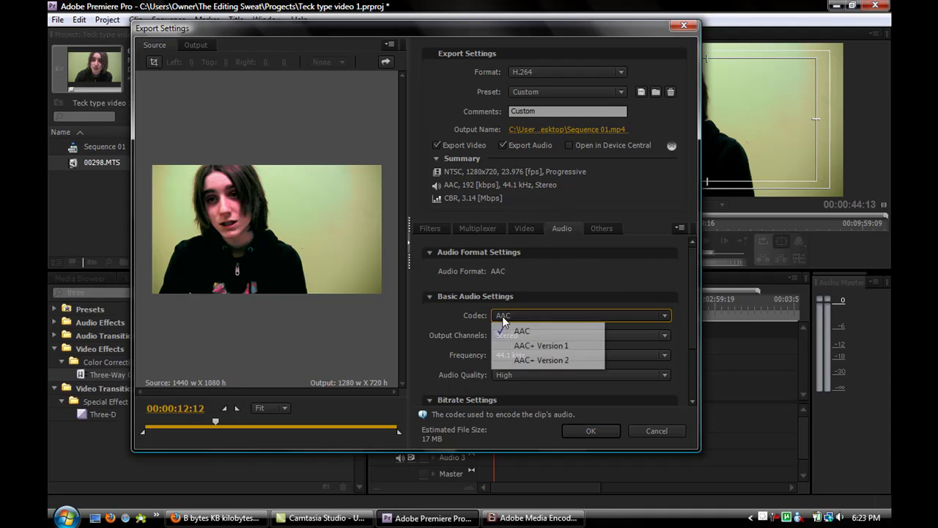
click(502, 317)
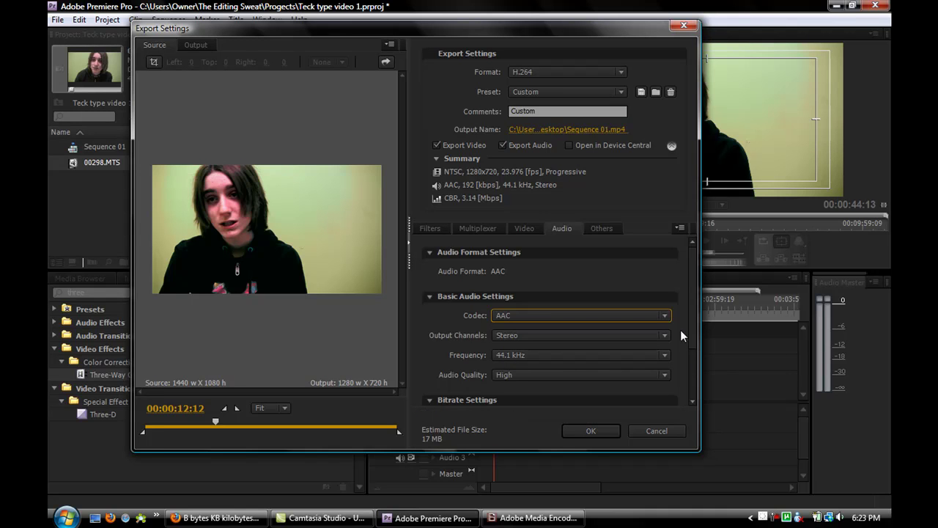
drag(689, 331, 696, 393)
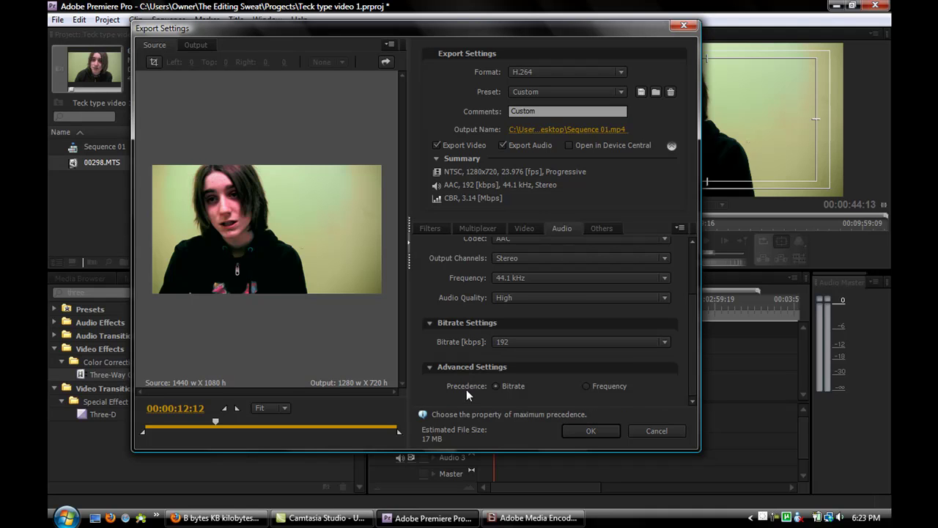
click(477, 228)
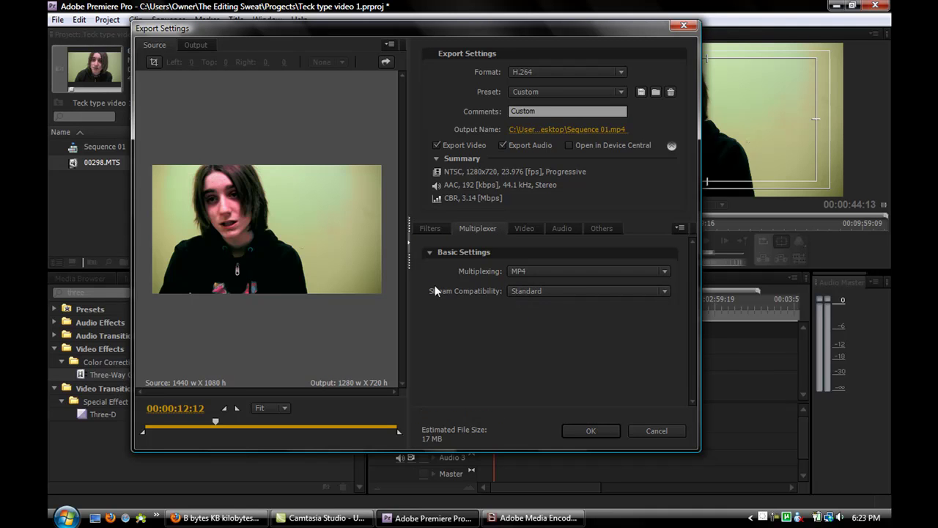
Set the Gaussian Blur export filter's blurriness to 3, returning to the 1280x720, 23.976 fps video settings.
click(430, 229)
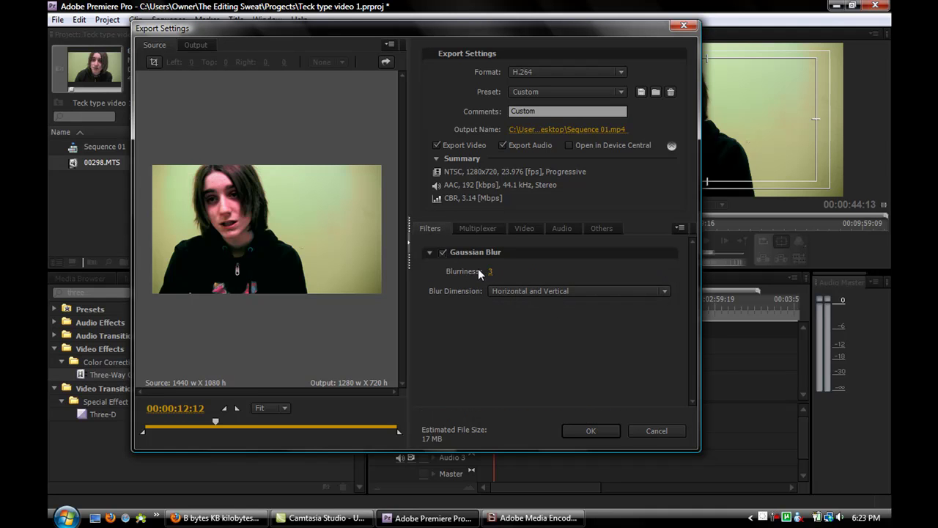
drag(491, 272, 513, 302)
click(524, 228)
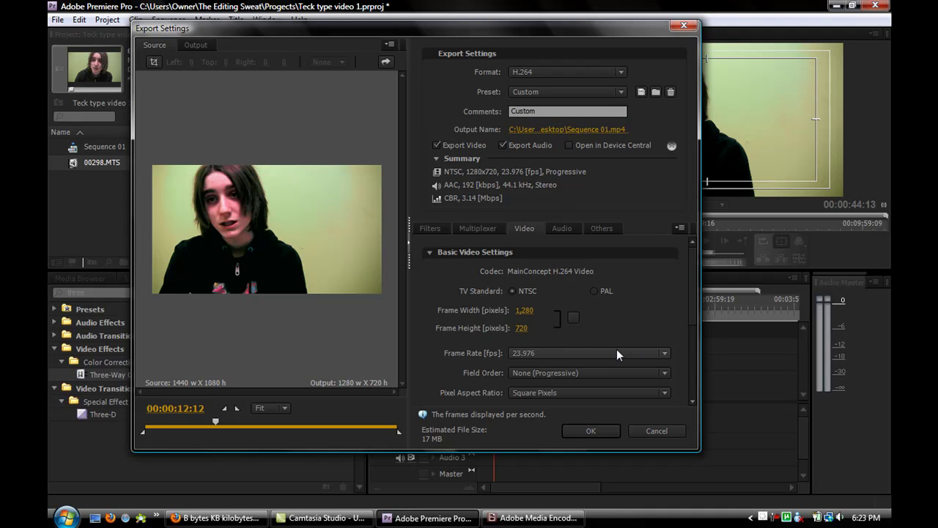
drag(691, 261, 683, 254)
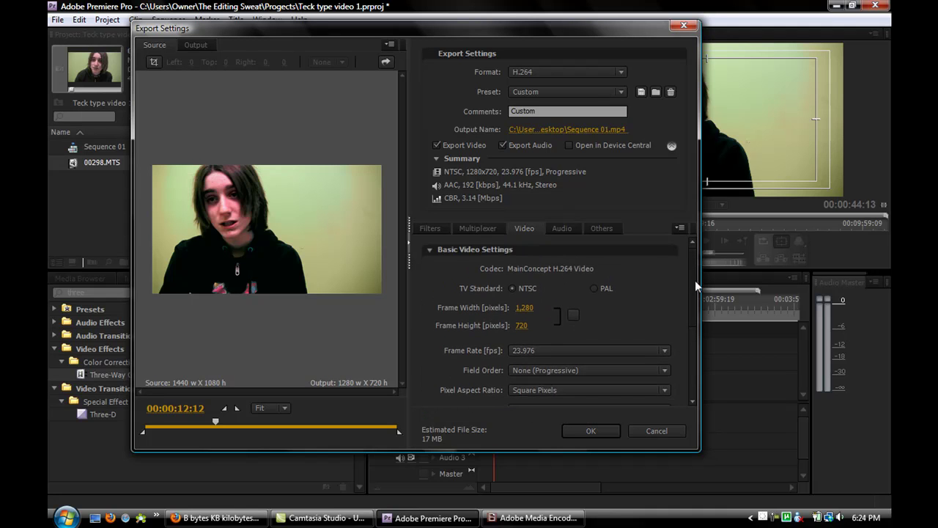
mouse_move(684, 256)
mouse_down()
mouse_move(692, 313)
mouse_move(680, 256)
mouse_up()
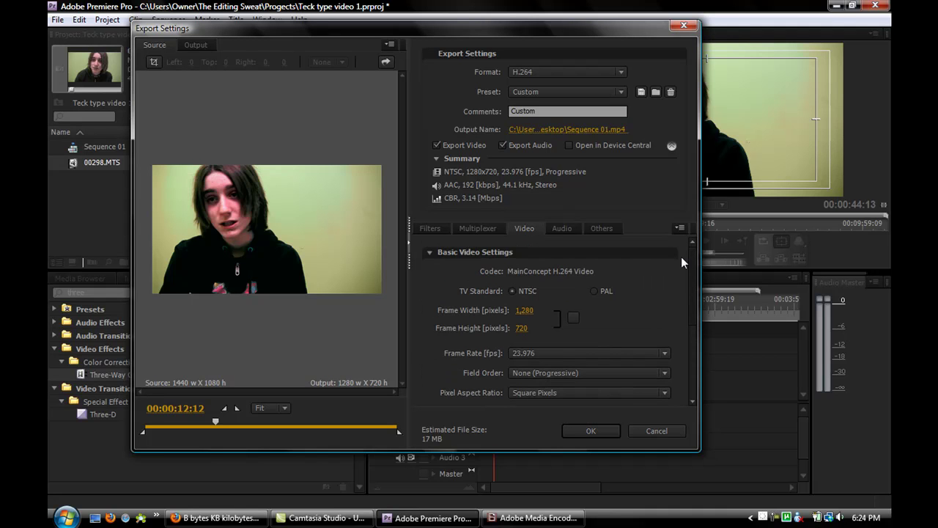
scroll(691, 261, down, 1)
scroll(697, 304, down, 4)
scroll(699, 330, down, 1)
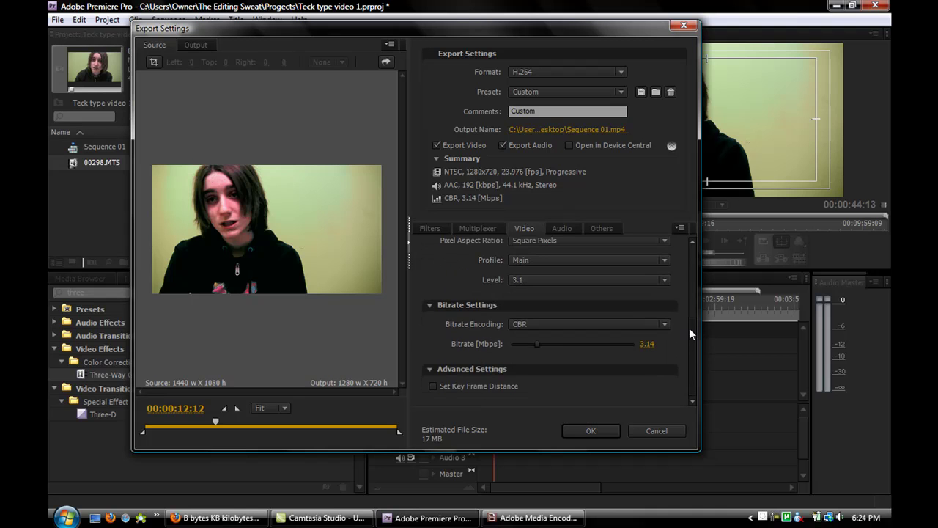
scroll(689, 328, up, 3)
drag(691, 260, 698, 377)
drag(690, 337, 690, 235)
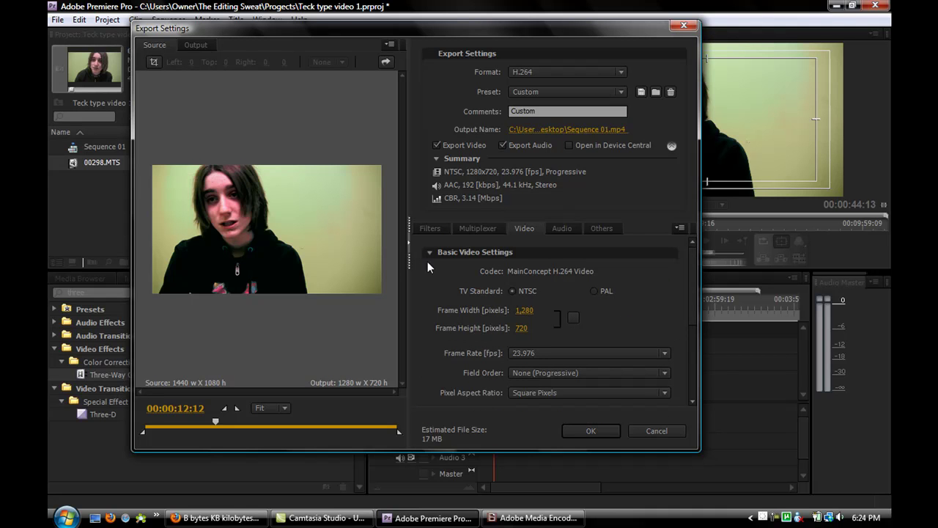
click(213, 517)
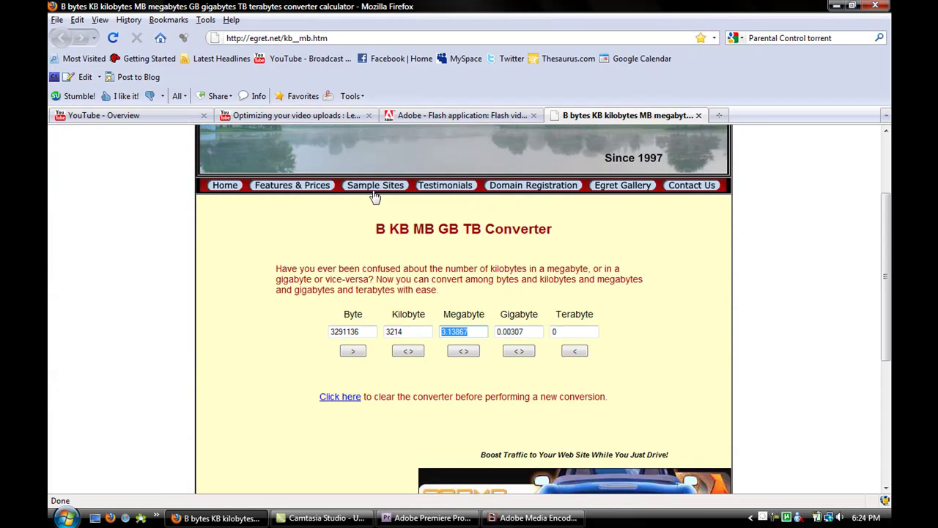
click(412, 116)
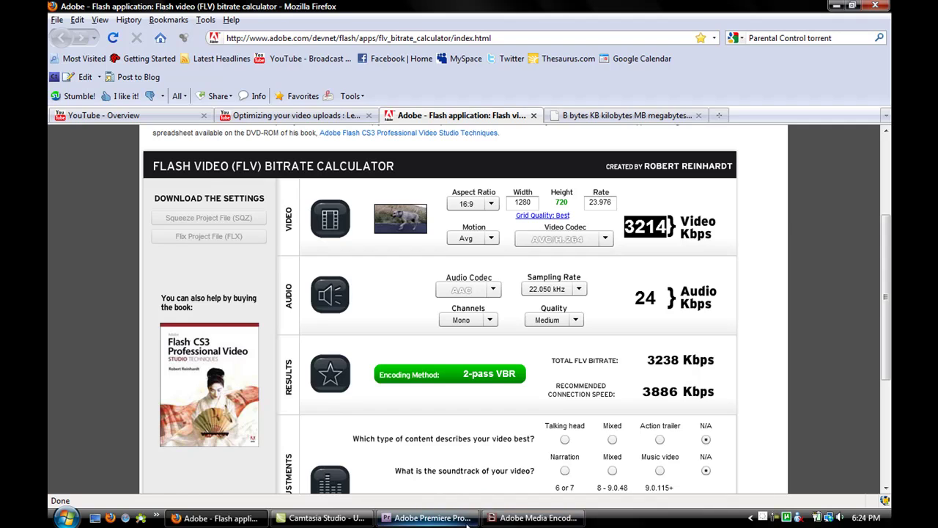
click(428, 518)
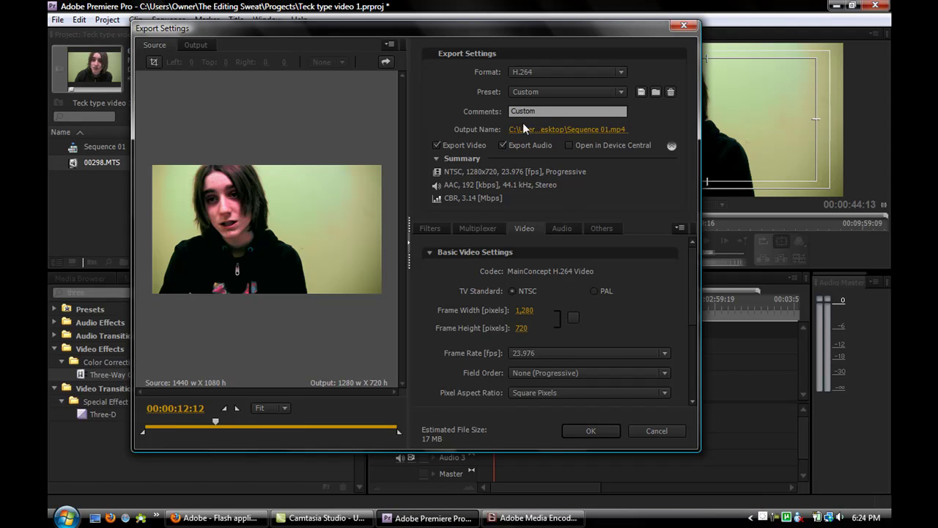
Accept the export settings to queue Sequence 01 as the third H.264 job in Media Encoder.
click(591, 433)
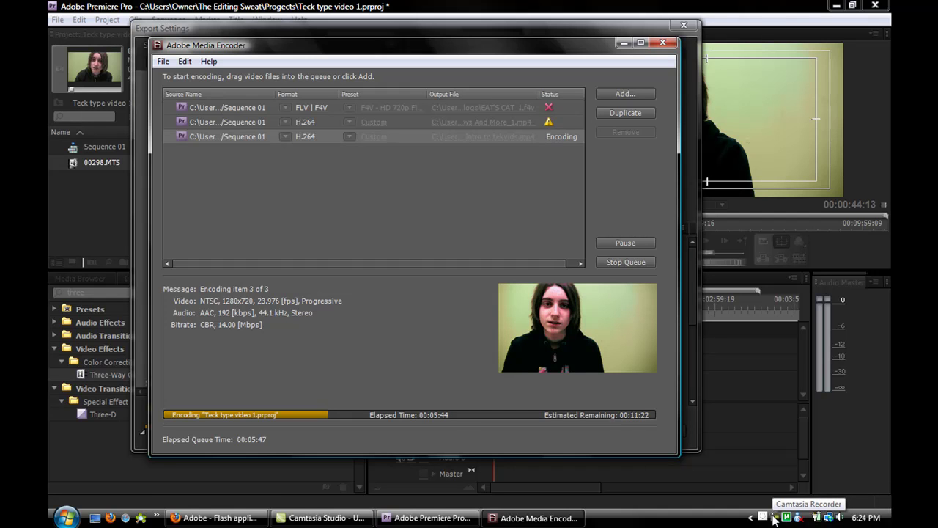
right_click(773, 518)
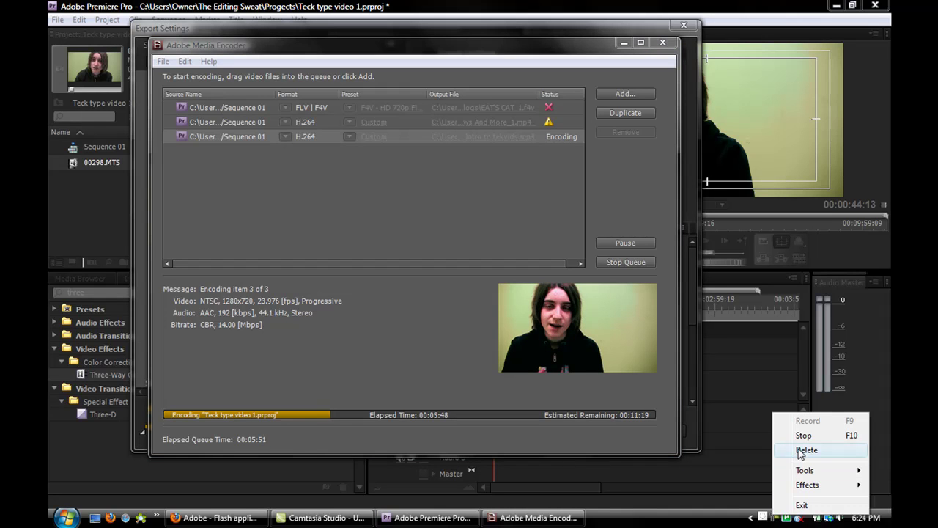